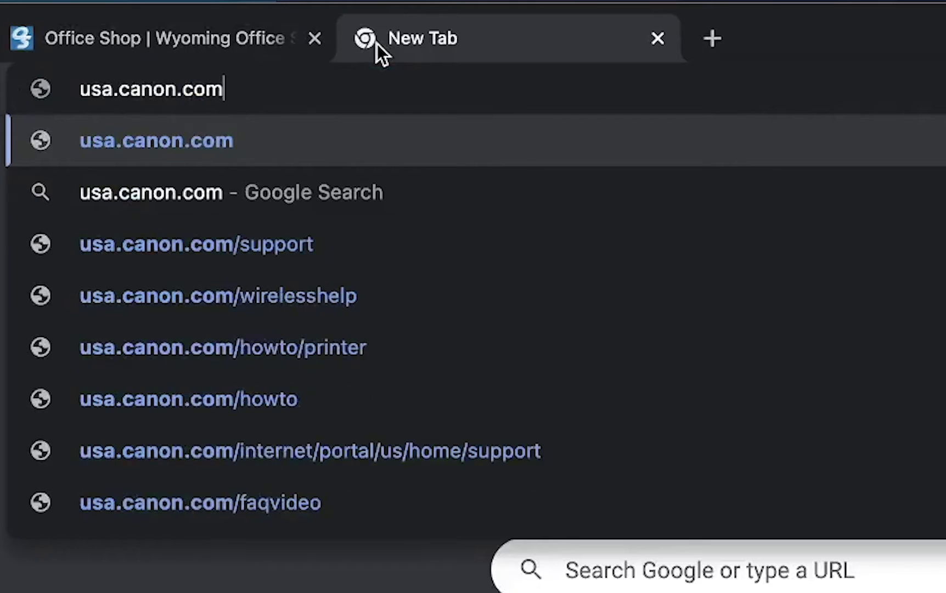
# Go to usa.canon.com and find the drivers and downloads support page for the imageRUNNER ADVANCE C250iF
pyautogui.press('Return')
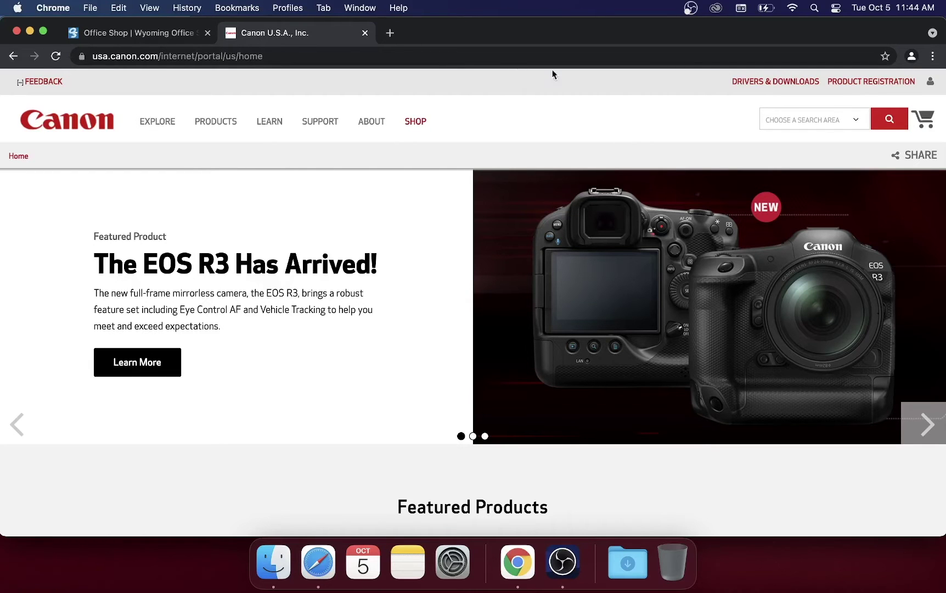
pyautogui.click(771, 84)
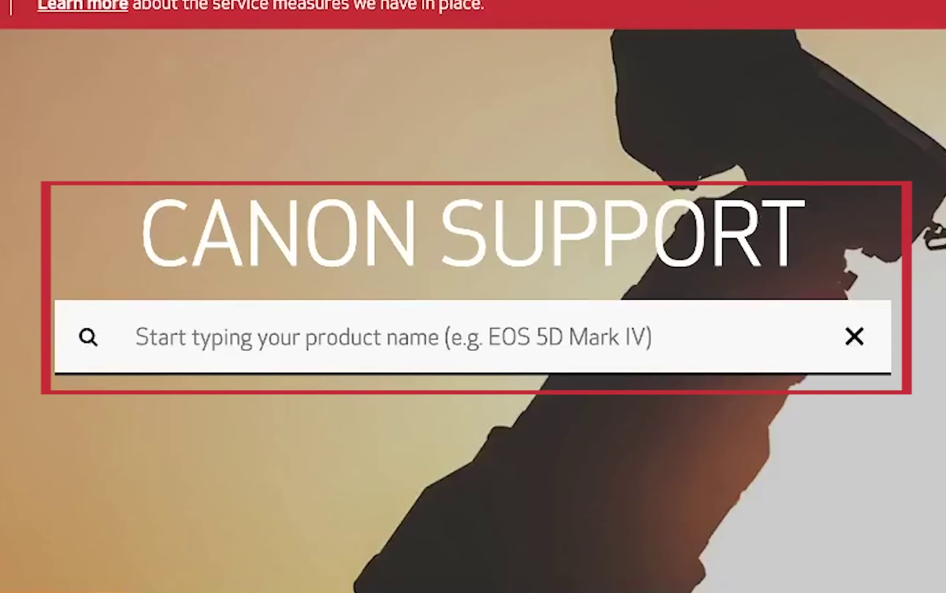
pyautogui.write('c250')
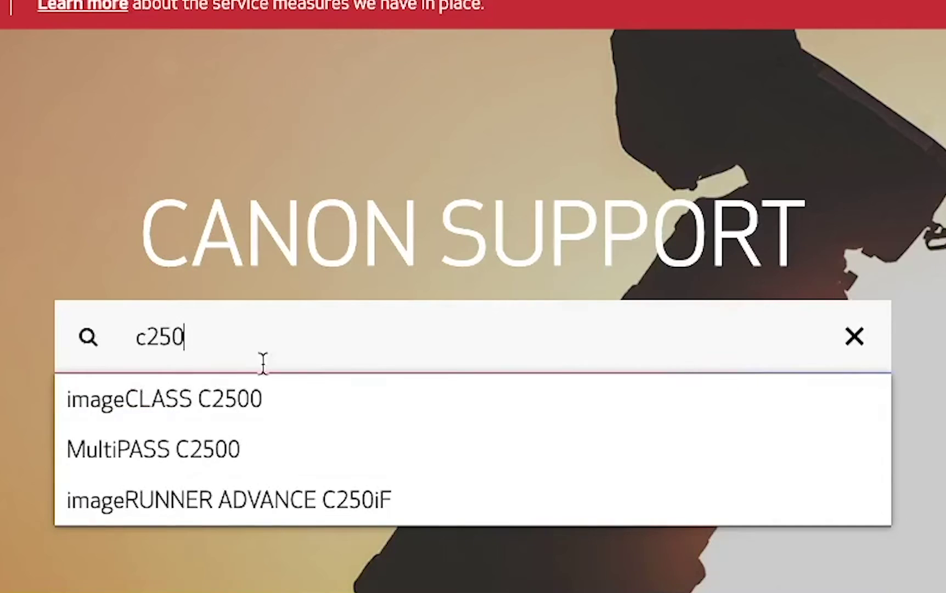
pyautogui.click(305, 501)
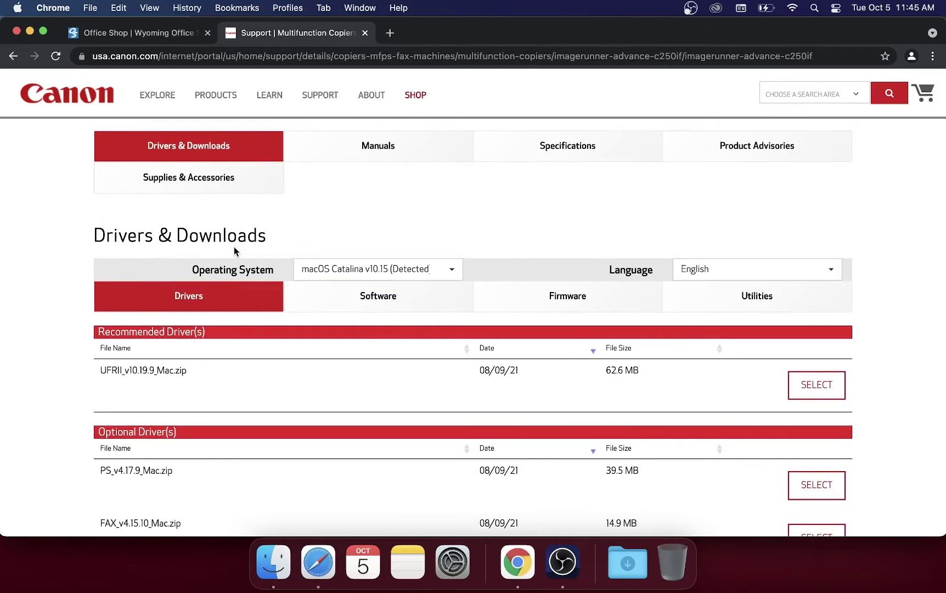
# Check the operating system choices and look through the recommended and optional Mac drivers offered for the copier
pyautogui.click(455, 269)
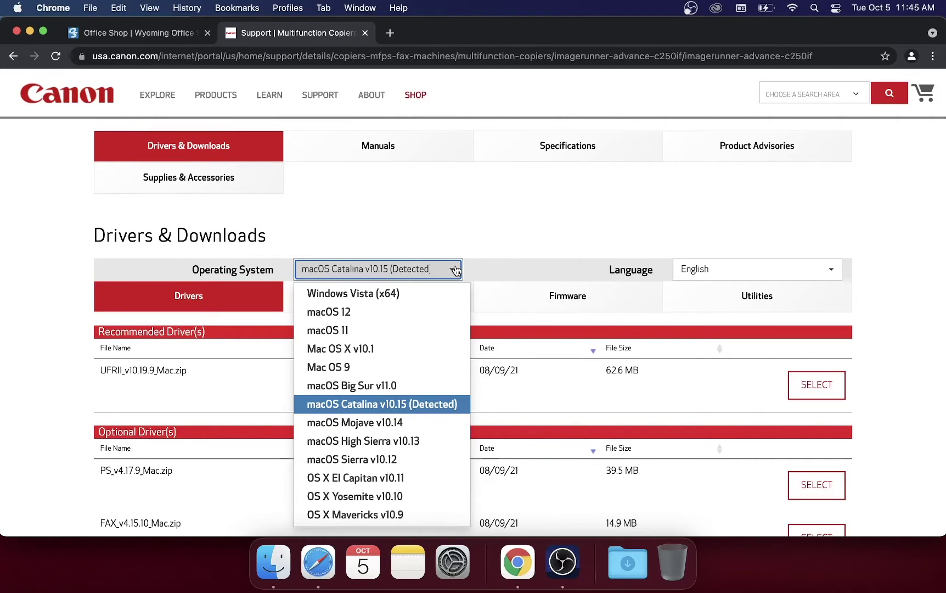
pyautogui.click(463, 234)
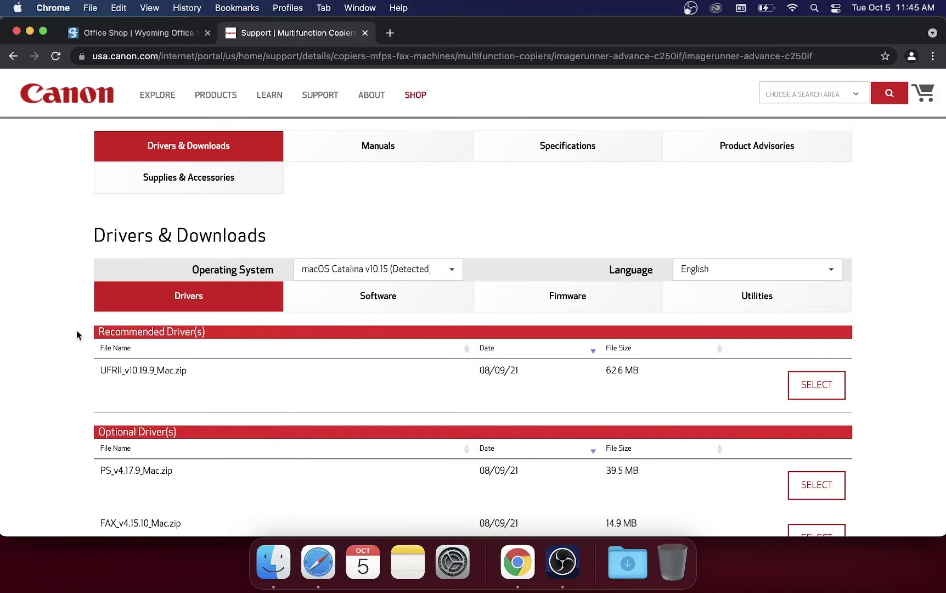
pyautogui.scroll(-3, 77, 334)
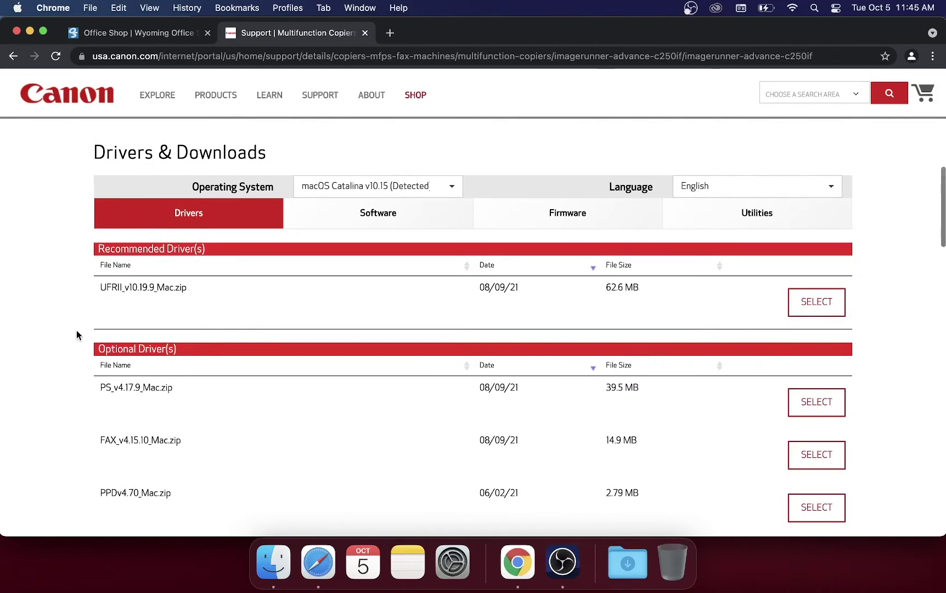
pyautogui.scroll(-1, 77, 331)
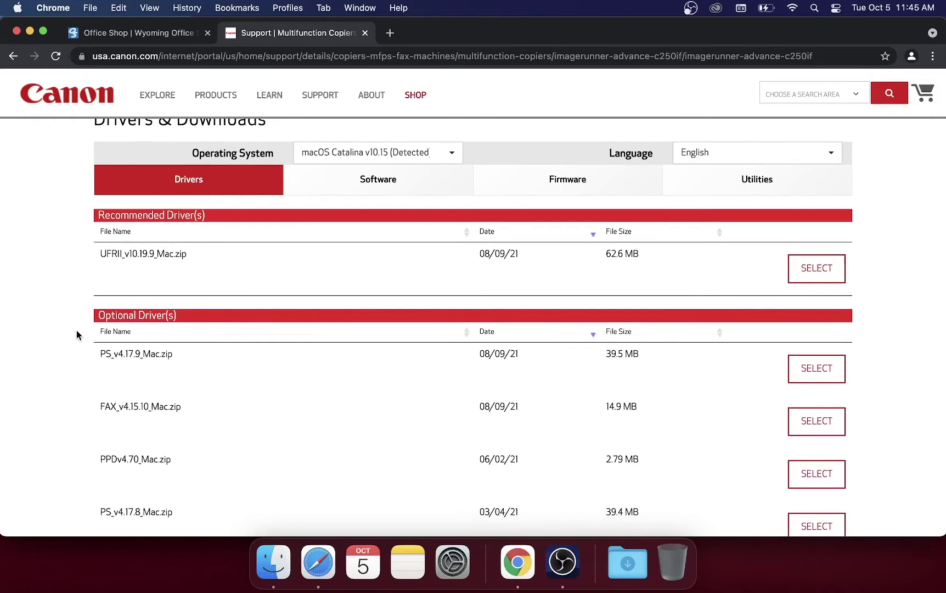
pyautogui.scroll(-3, 76, 331)
pyautogui.scroll(-8, 77, 330)
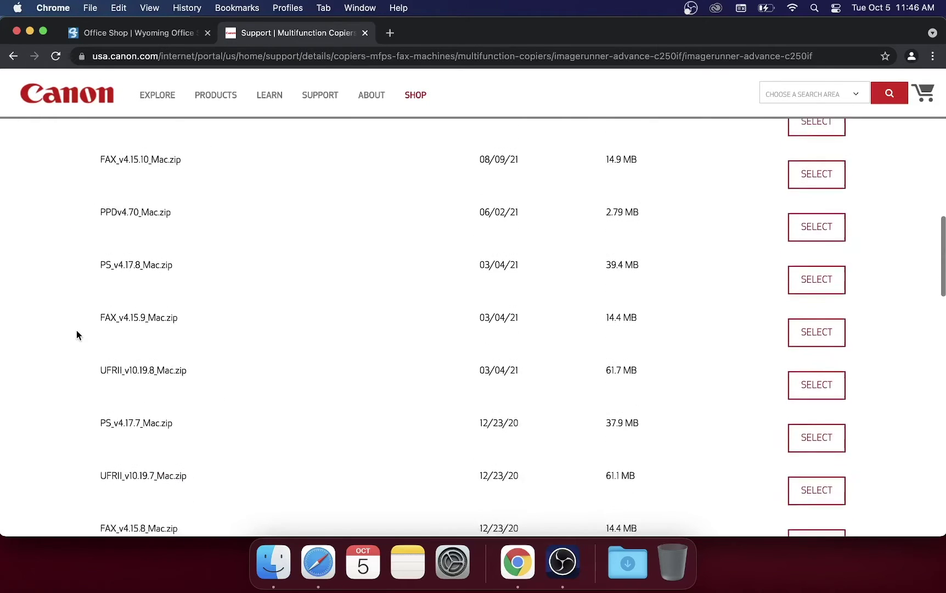
pyautogui.scroll(-6, 76, 330)
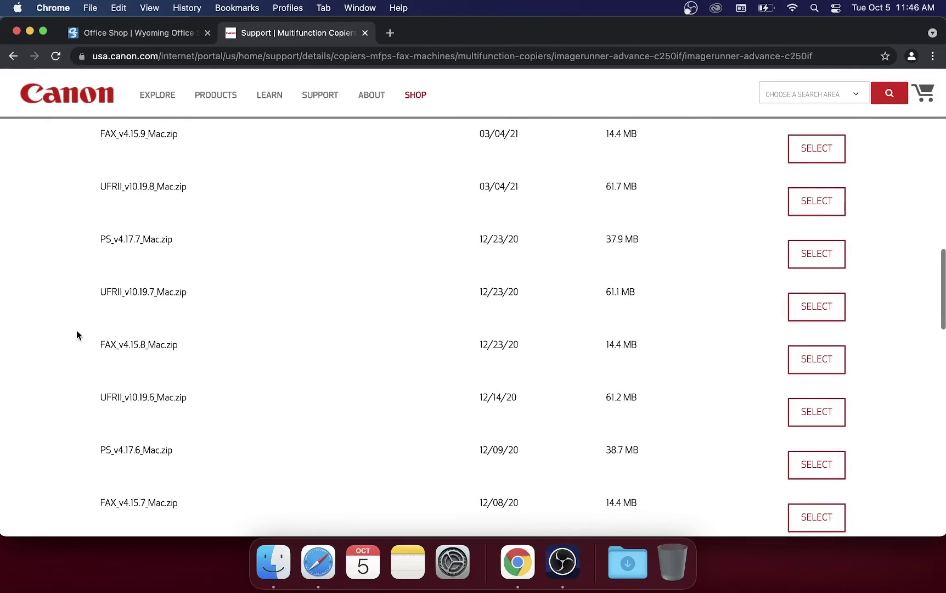
pyautogui.scroll(13, 76, 330)
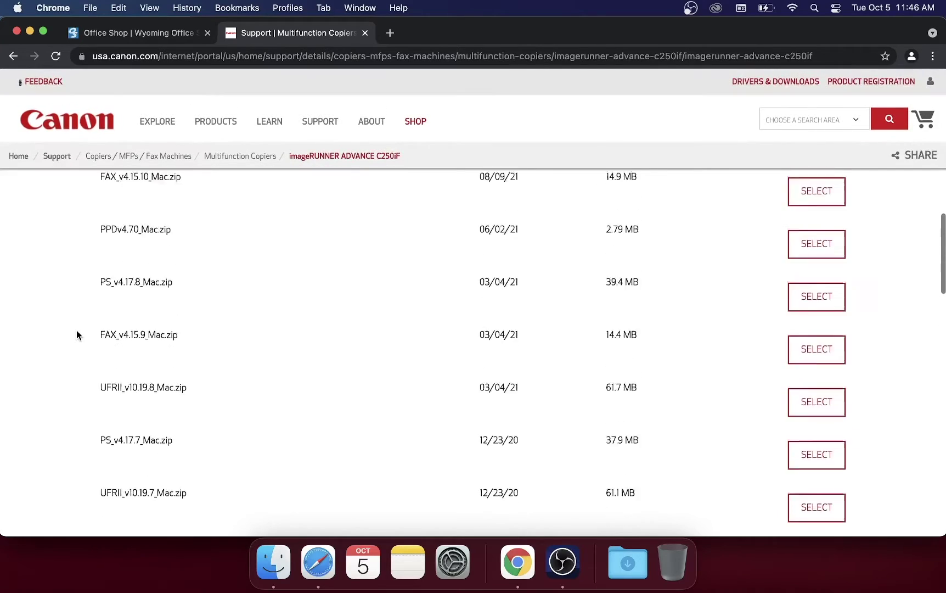
pyautogui.scroll(8, 76, 330)
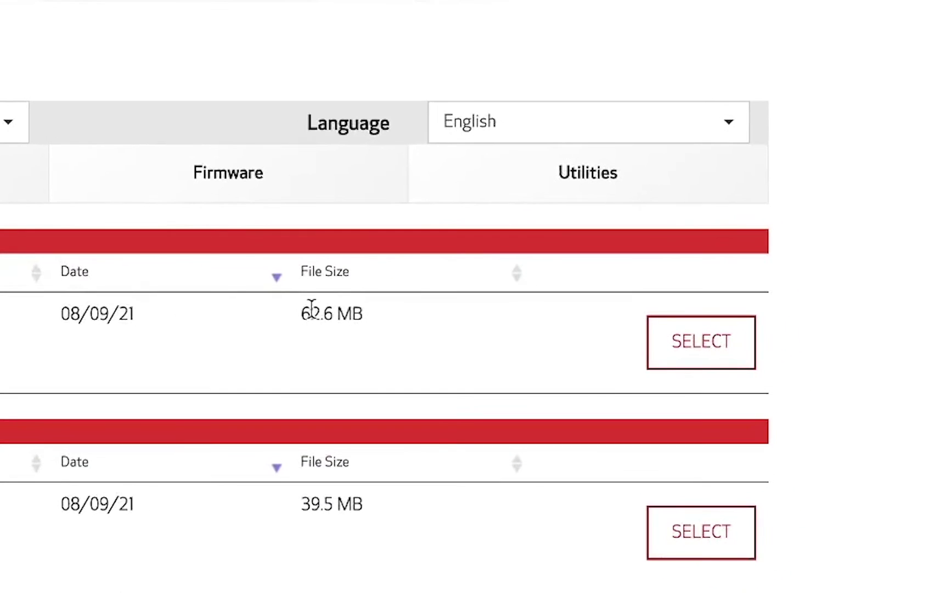
# Download the recommended driver UFRII_v10.19.9_Mac.zip and extract the archive
pyautogui.click(739, 346)
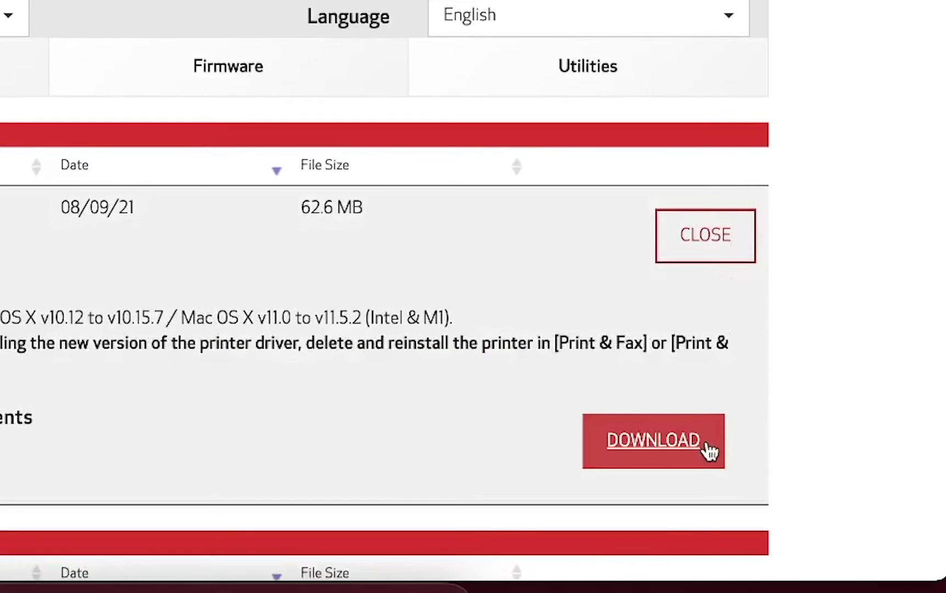
pyautogui.click(710, 554)
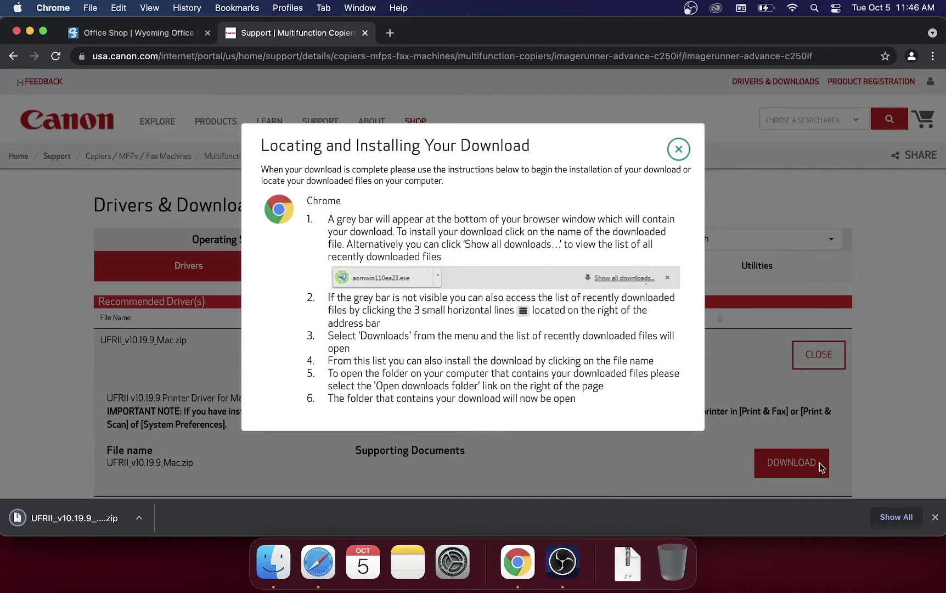
pyautogui.click(17, 518)
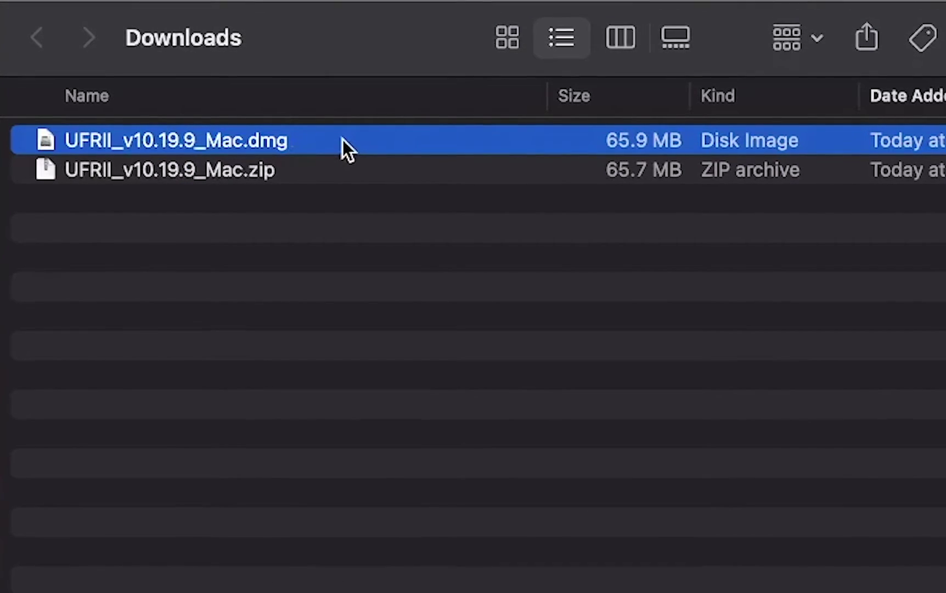
# Open the UFRII_v10.19.9_Mac.dmg disk image and launch the UFRII_LT_LIPS_LX_Installer.pkg package
pyautogui.doubleClick(341, 140)
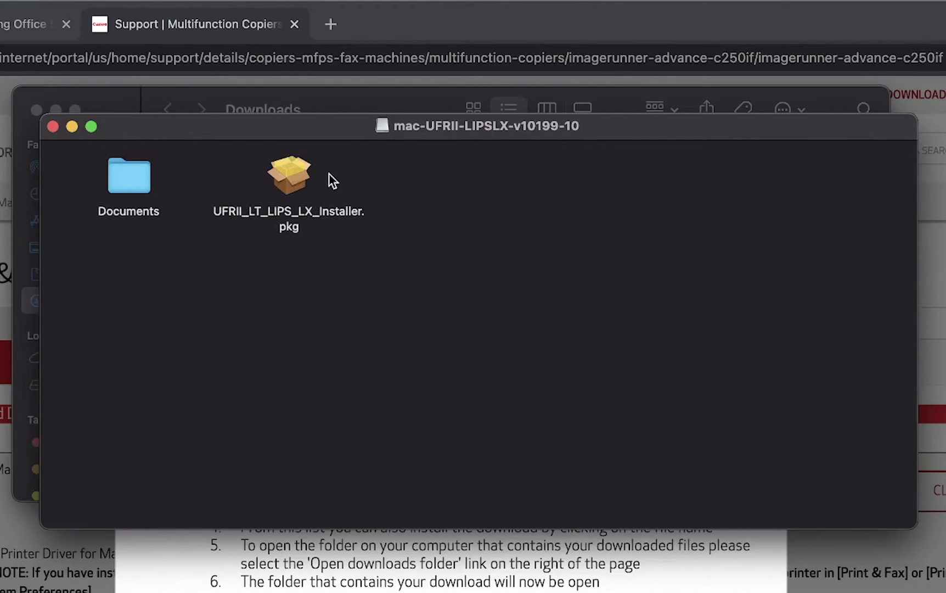
pyautogui.click(293, 175)
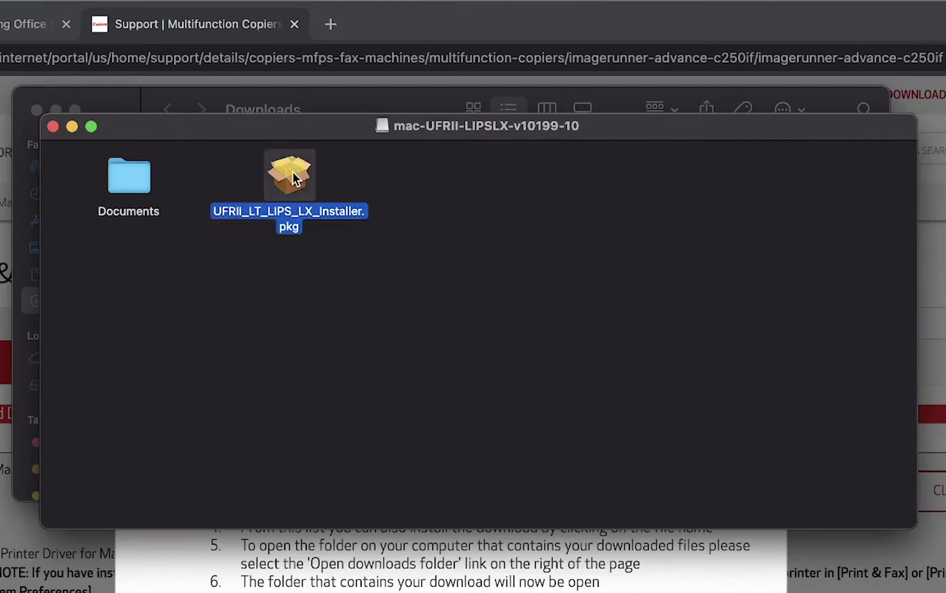
pyautogui.doubleClick(292, 175)
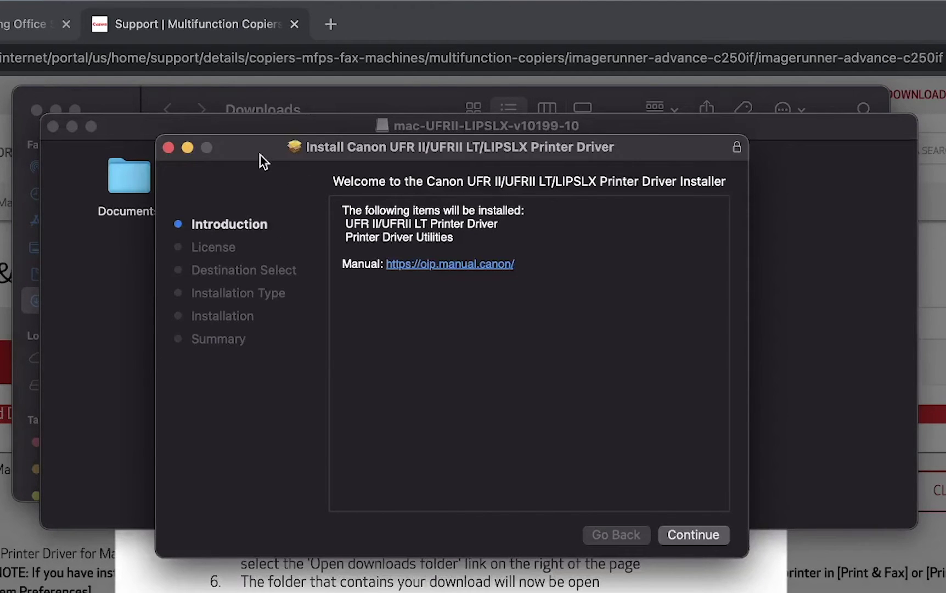
# Proceed past the installer's introduction and agree to the Canon software license agreement
pyautogui.click(724, 536)
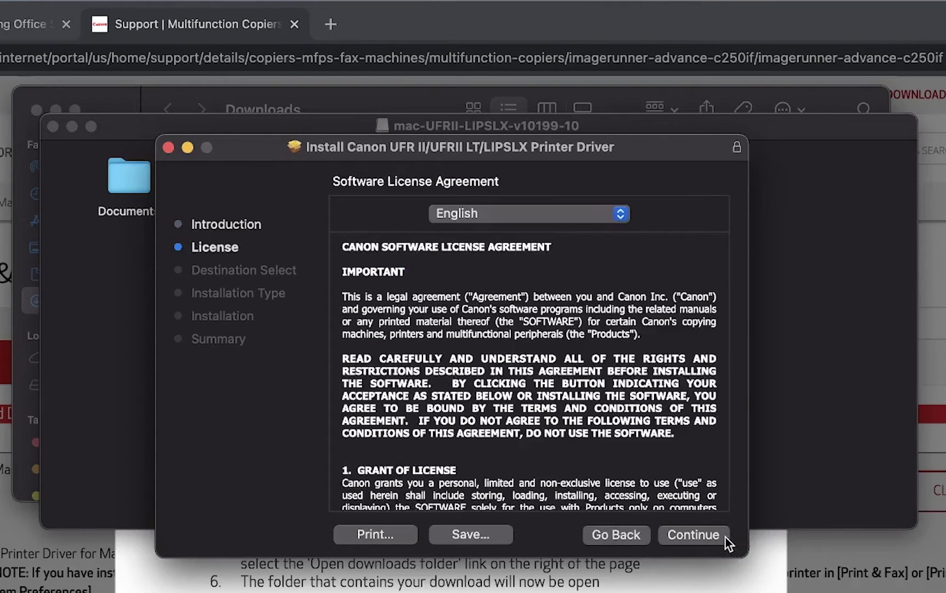
pyautogui.click(725, 536)
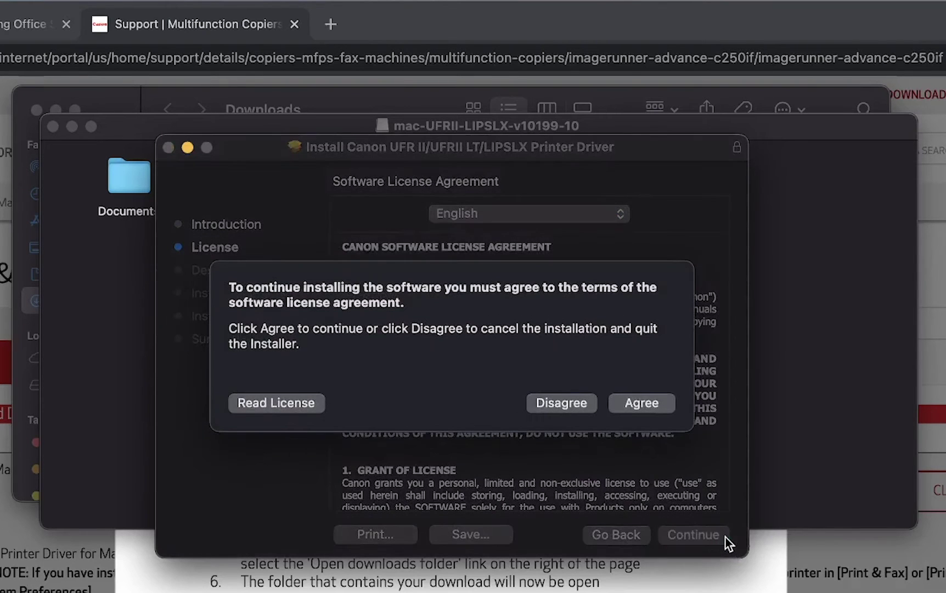
pyautogui.click(667, 404)
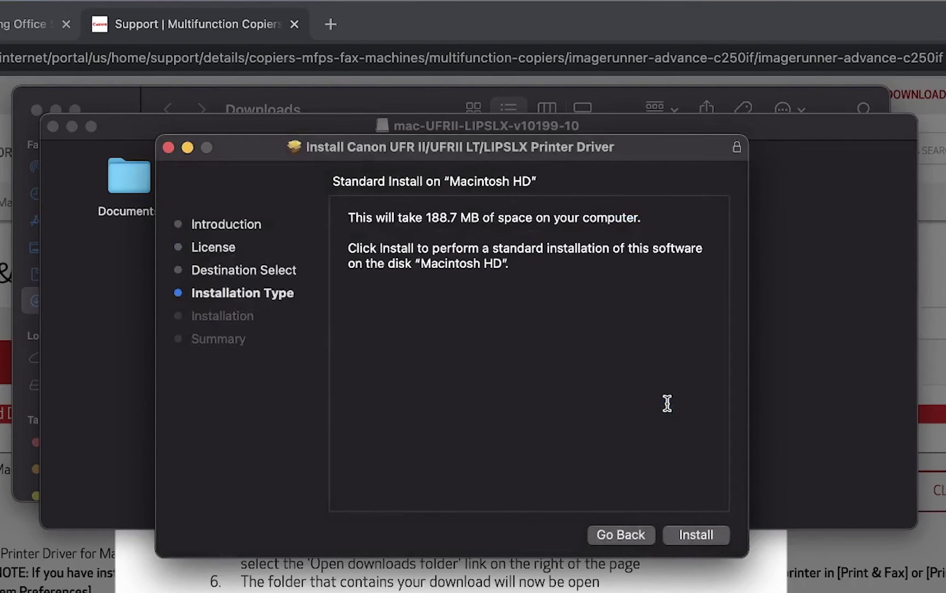
# Run the standard driver installation, authorizing it with the administrator's user name and password, and close the installer when it finishes
pyautogui.click(720, 534)
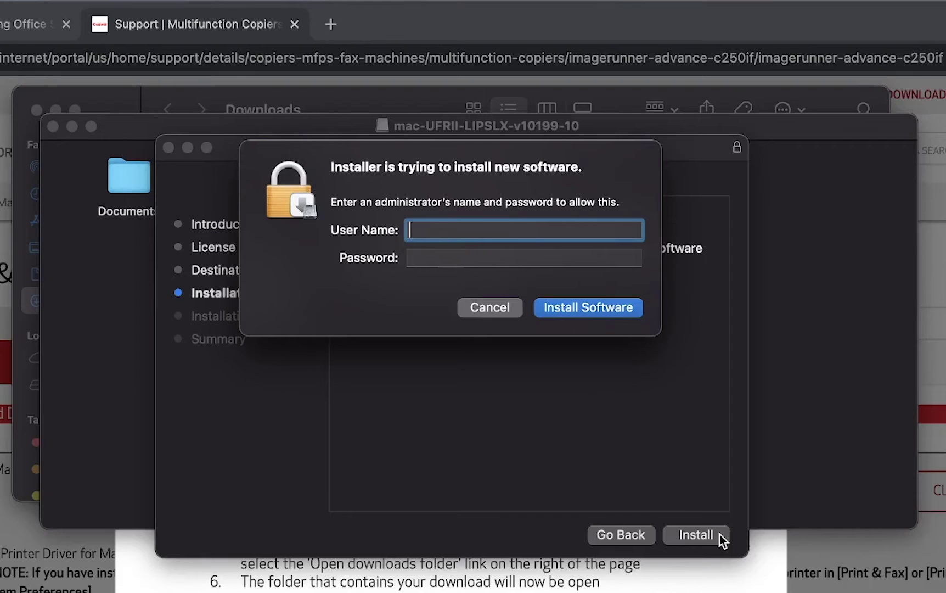
pyautogui.write('OfficeShop')
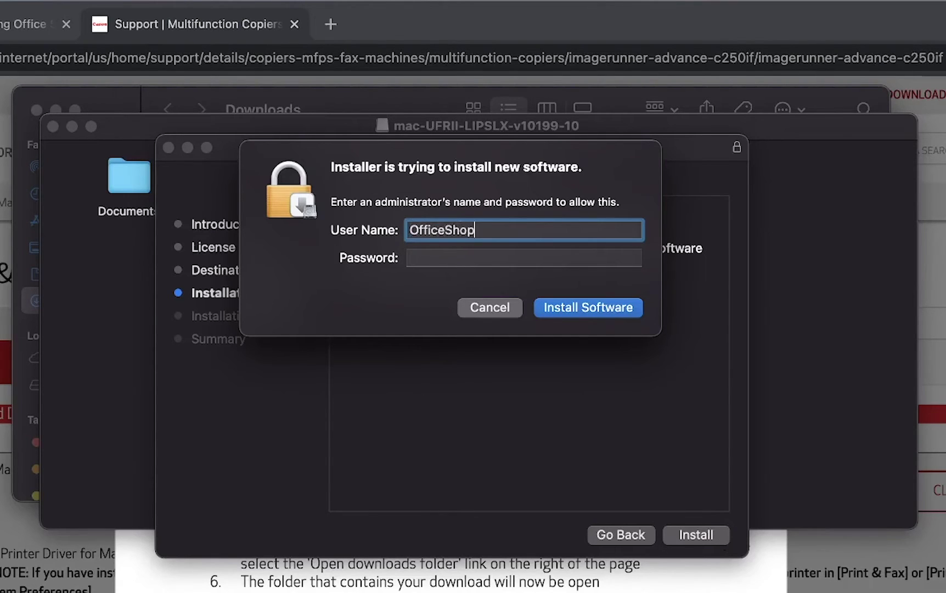
pyautogui.press('Tab')
pyautogui.write('•••••')
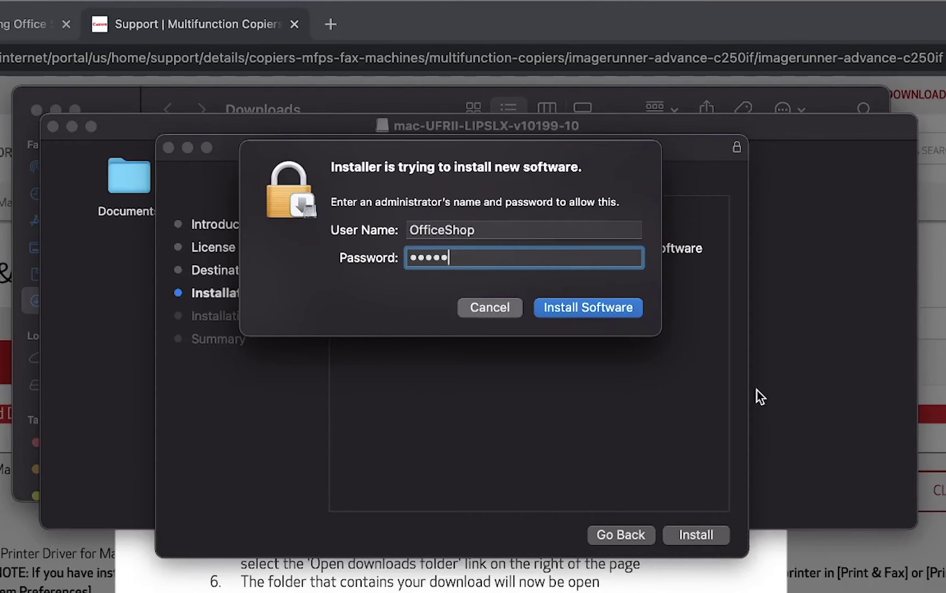
pyautogui.click(639, 307)
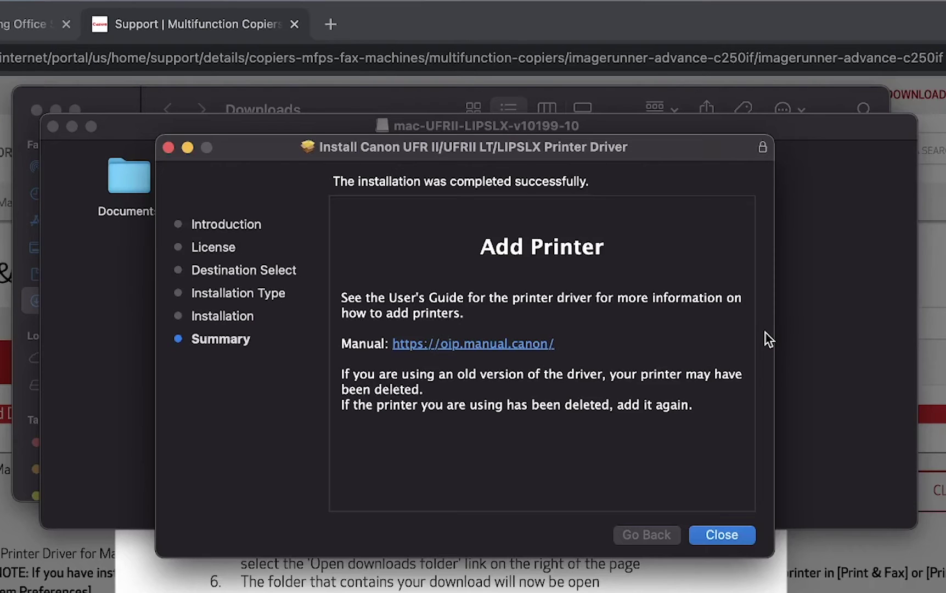
pyautogui.click(748, 535)
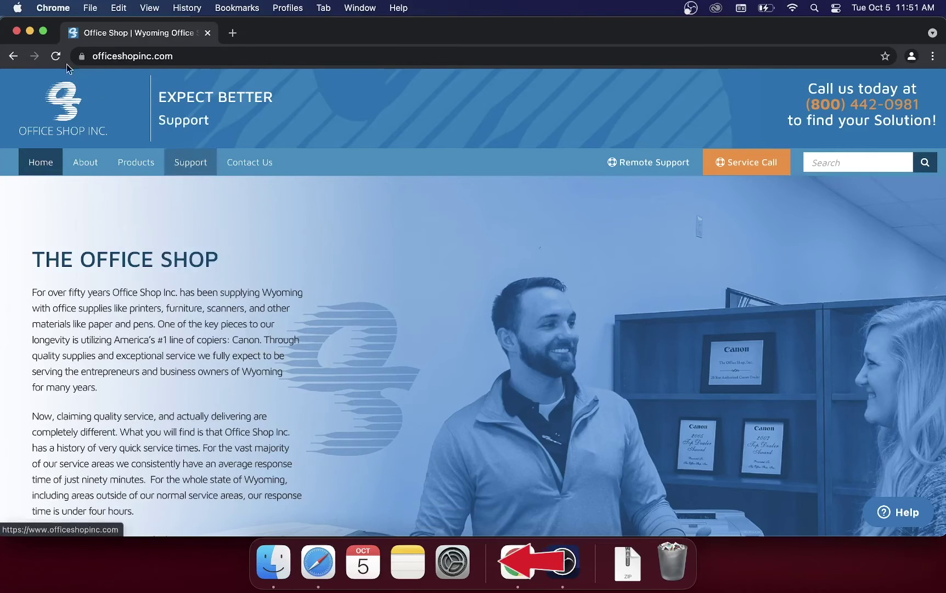
# Open the Printers & Scanners settings in System Preferences
pyautogui.click(17, 8)
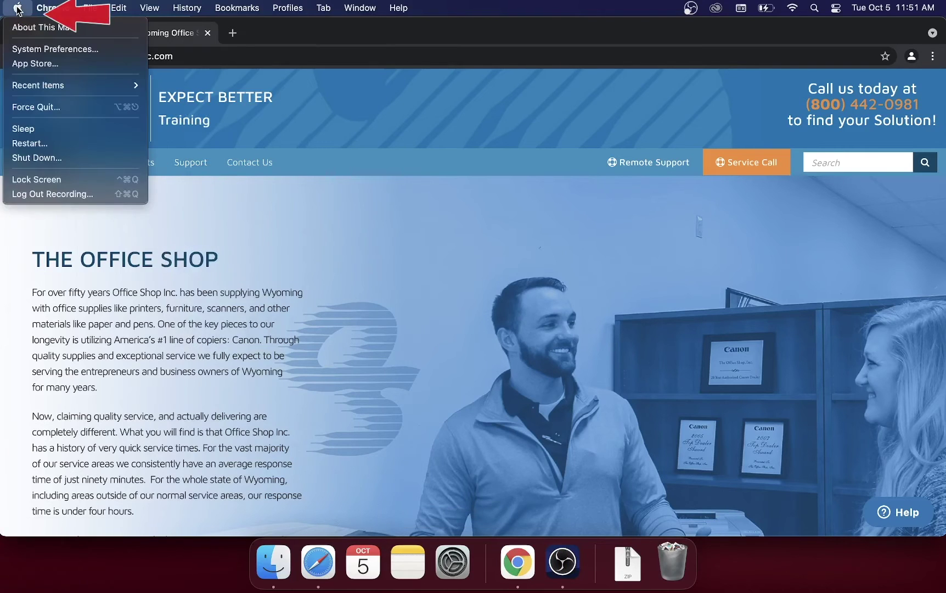
pyautogui.click(112, 48)
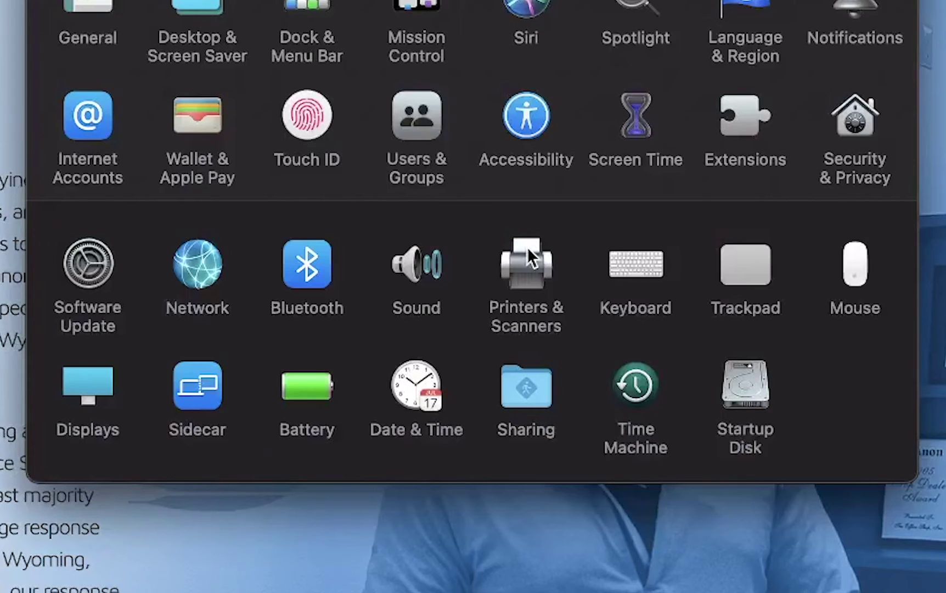
pyautogui.click(538, 263)
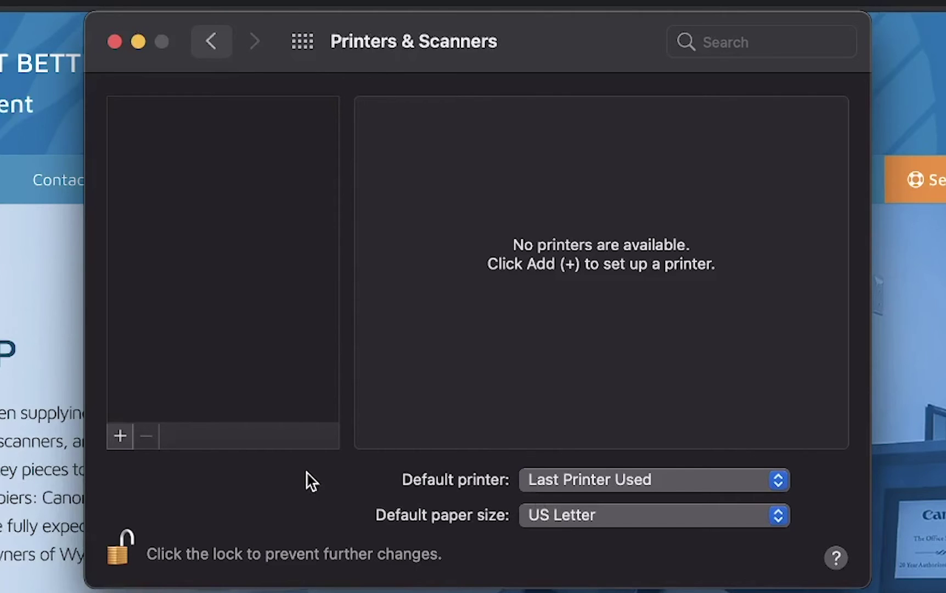
# Start adding a new IP printer and set its address to 192.168.1.140
pyautogui.click(120, 434)
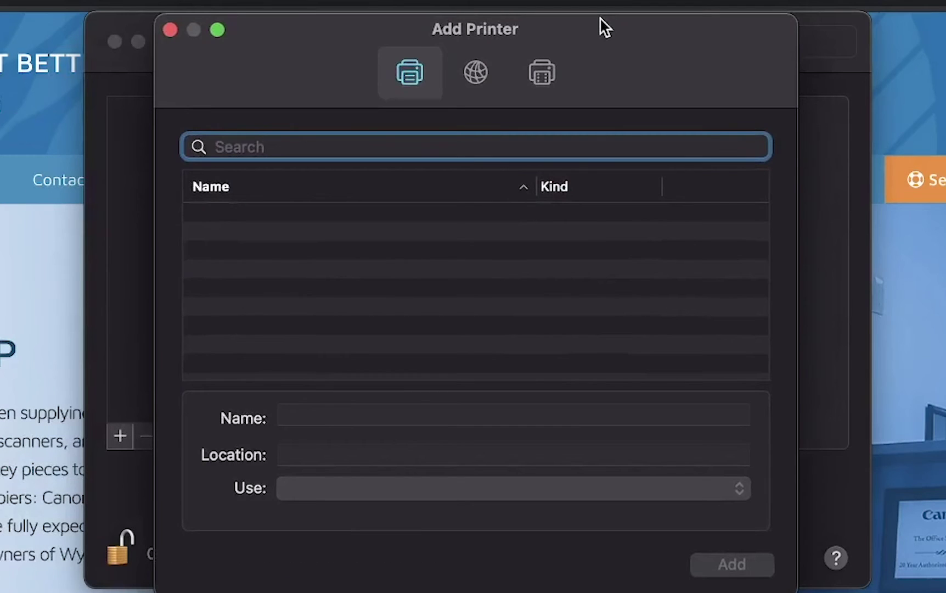
pyautogui.click(486, 74)
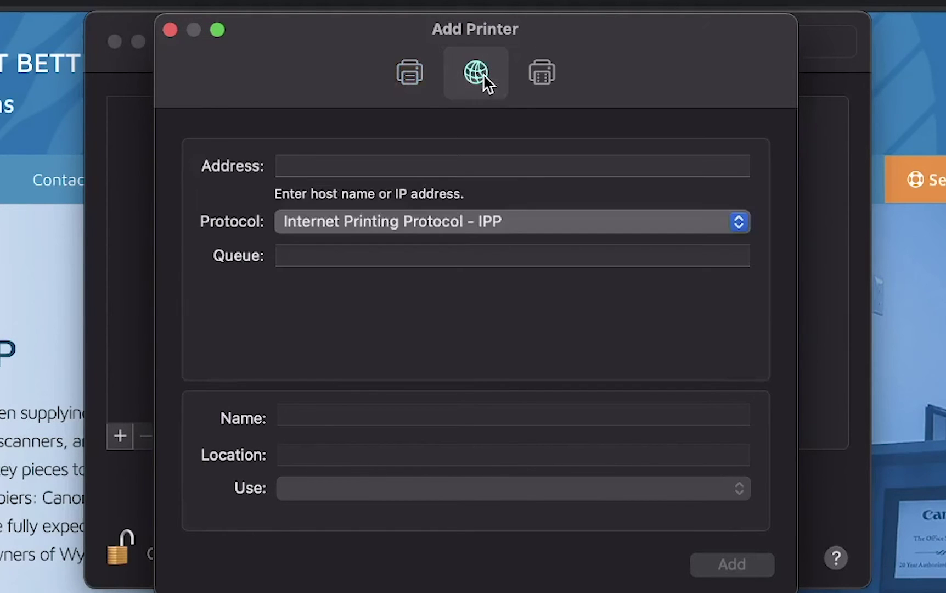
pyautogui.click(293, 160)
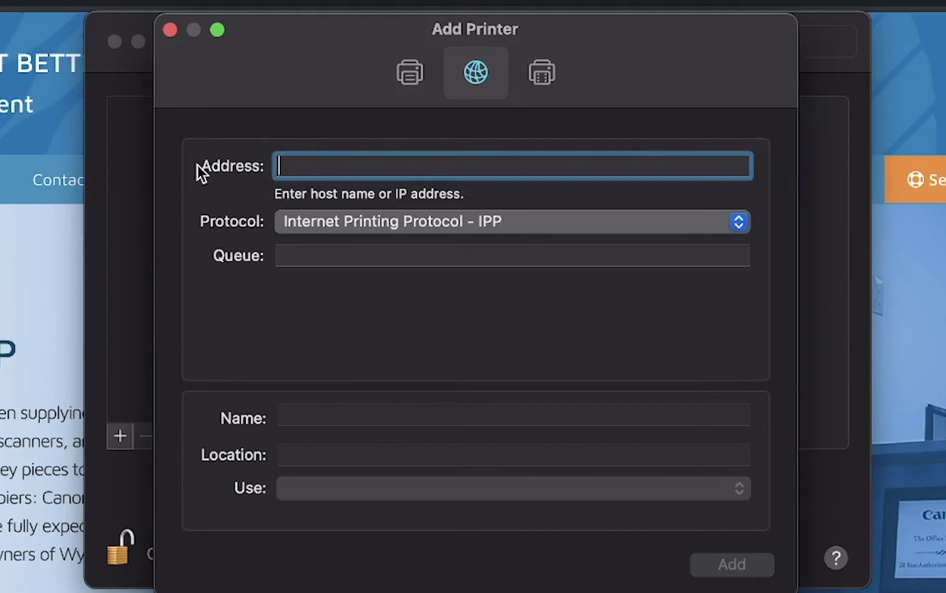
pyautogui.write('192.')
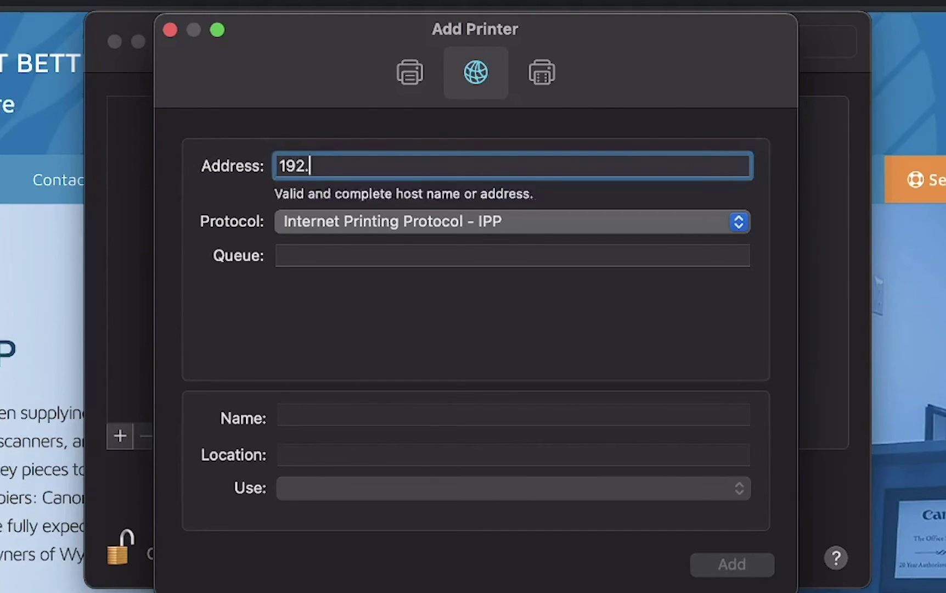
pyautogui.write('168.1.1')
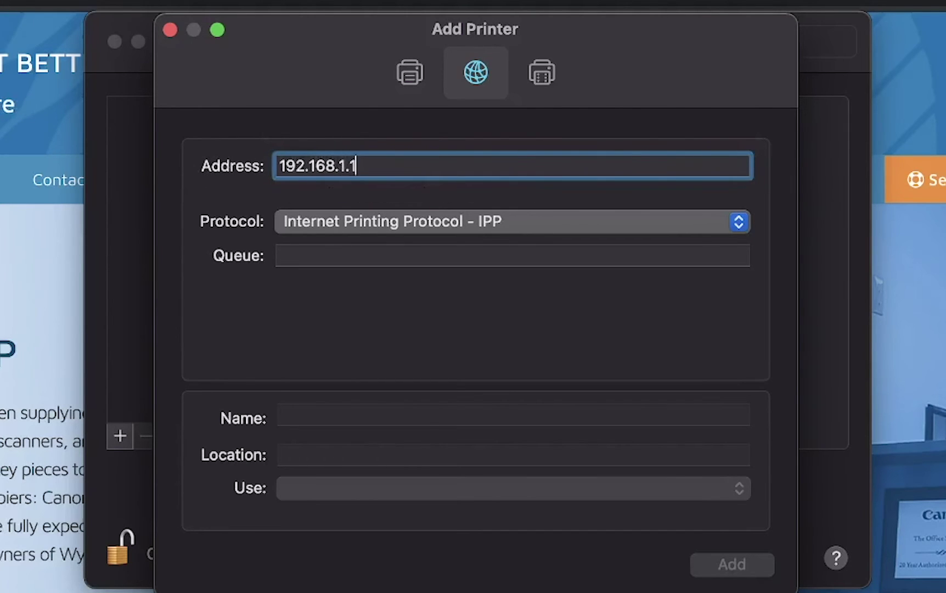
pyautogui.write('40')
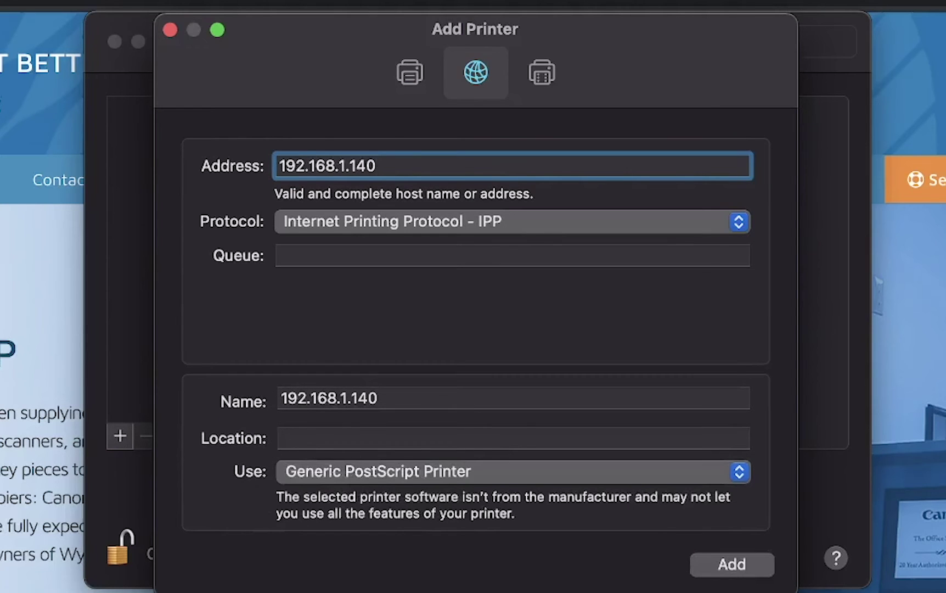
# Set the new printer's protocol to Line Printer Daemon - LPD and its queue to lp
pyautogui.click(559, 222)
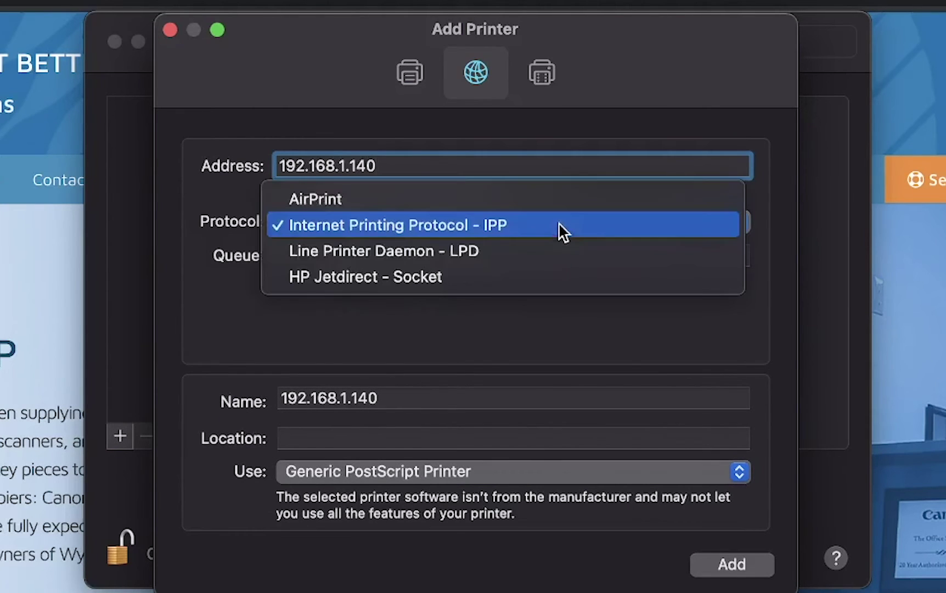
pyautogui.click(537, 249)
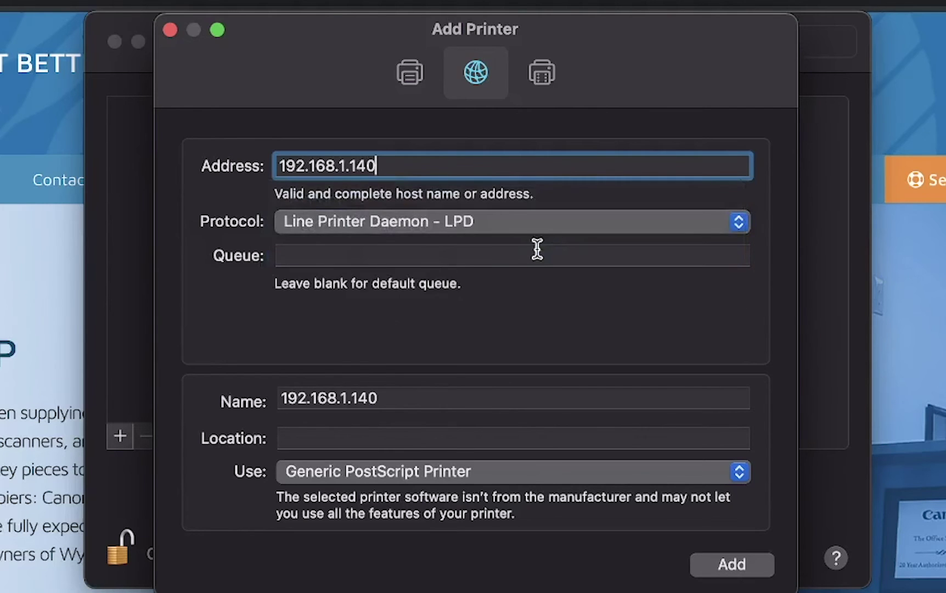
pyautogui.click(345, 255)
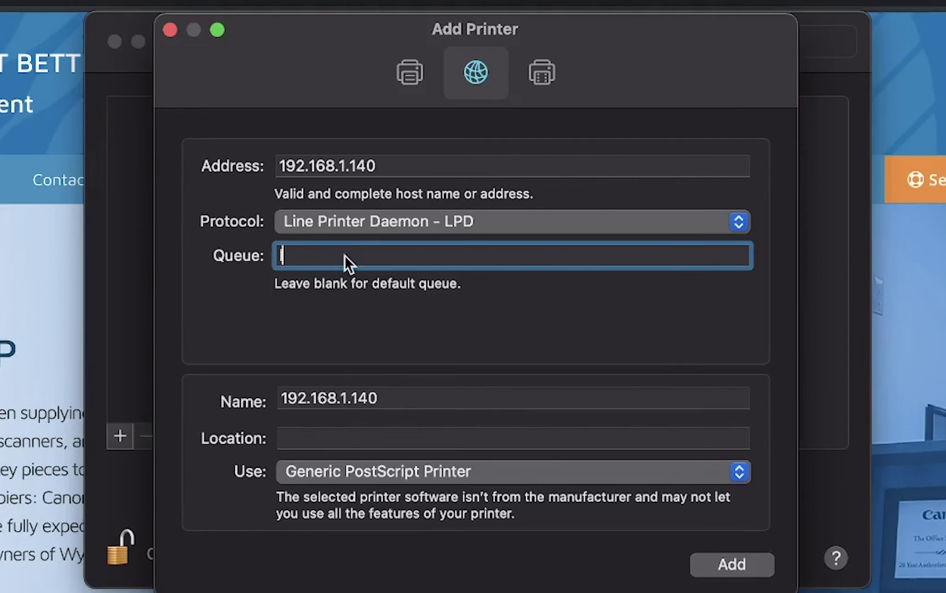
pyautogui.write('lp')
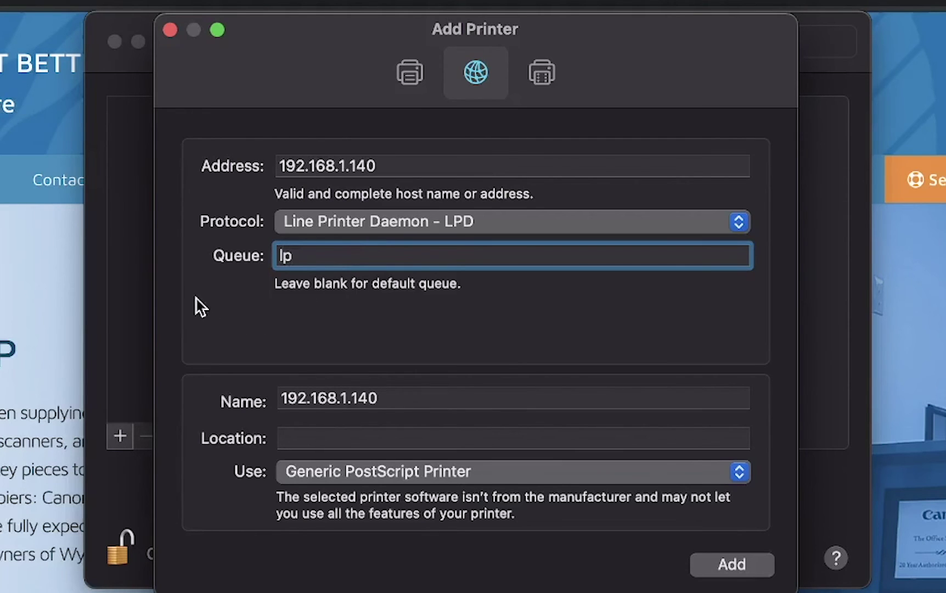
# Replace the new printer's default name with Canon Copier
pyautogui.click(406, 395)
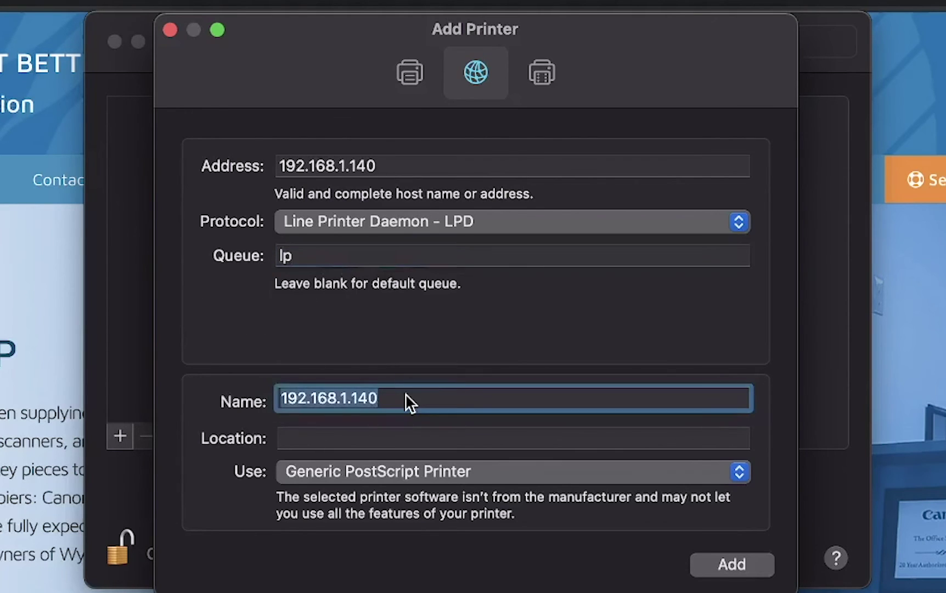
pyautogui.press('BackSpace')
pyautogui.write('Canon Copier')
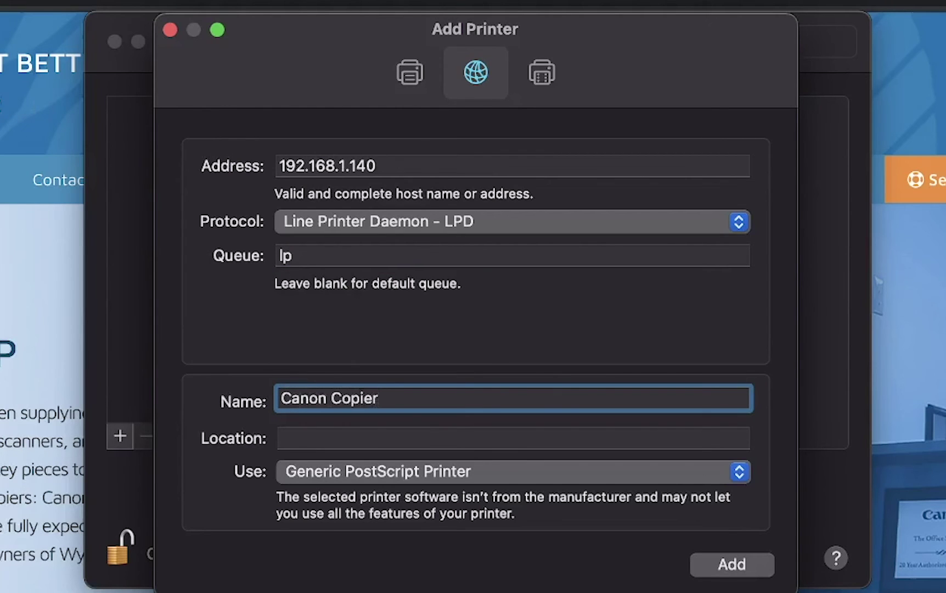
pyautogui.press('Tab')
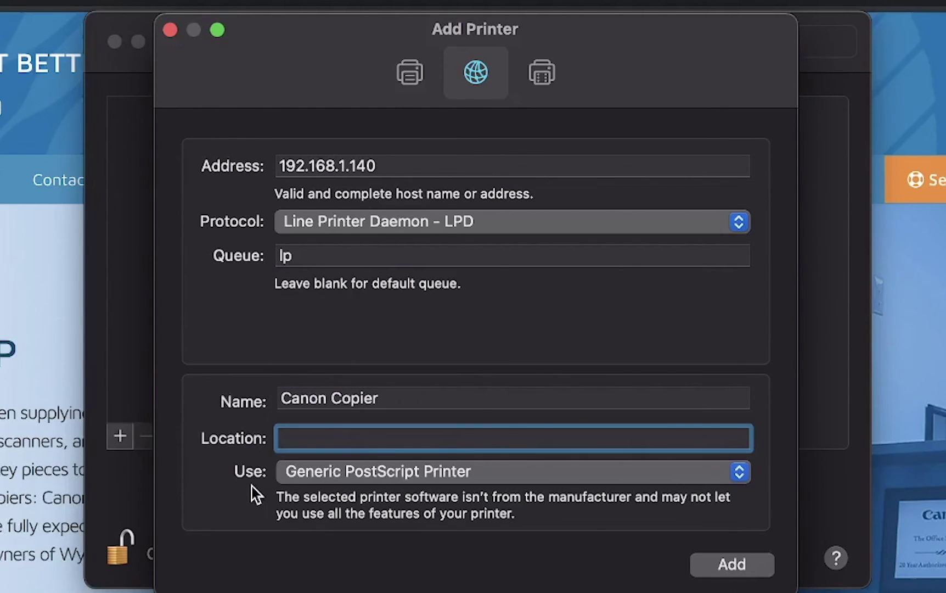
# Filter the printer software by c250, choose the Canon iR-ADV C250/350 driver, and add the printer
pyautogui.click(340, 477)
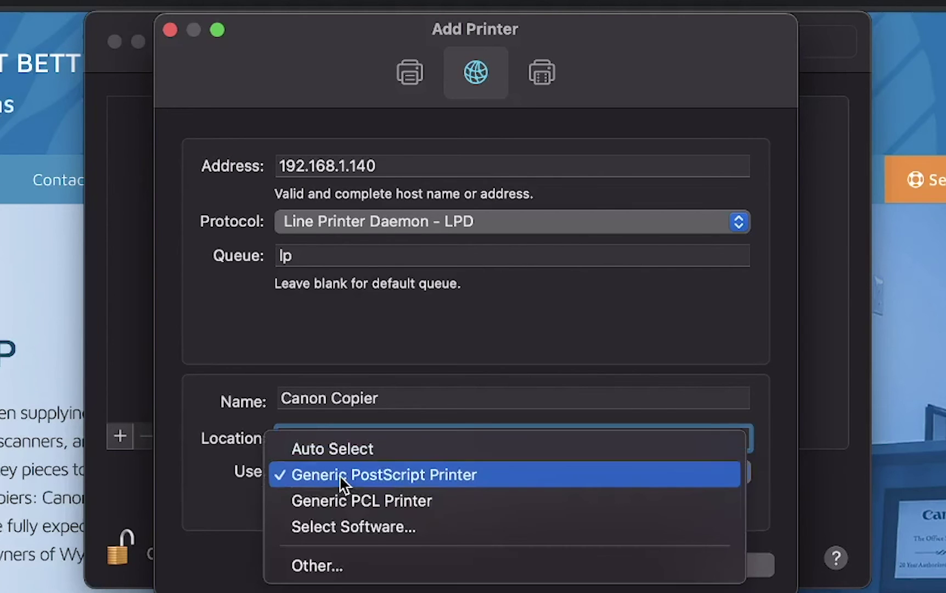
pyautogui.click(427, 527)
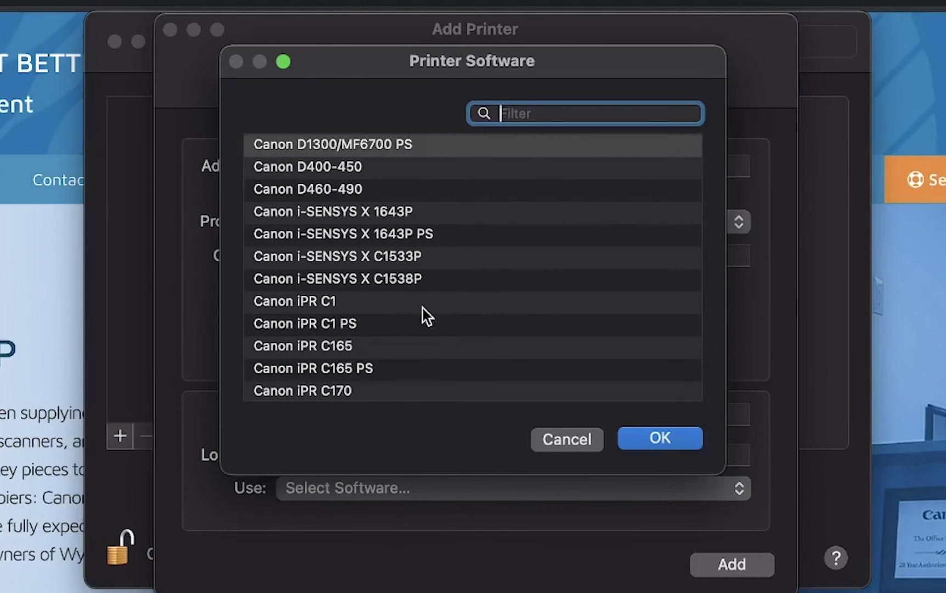
pyautogui.scroll(-5, 422, 281)
pyautogui.scroll(-4, 423, 281)
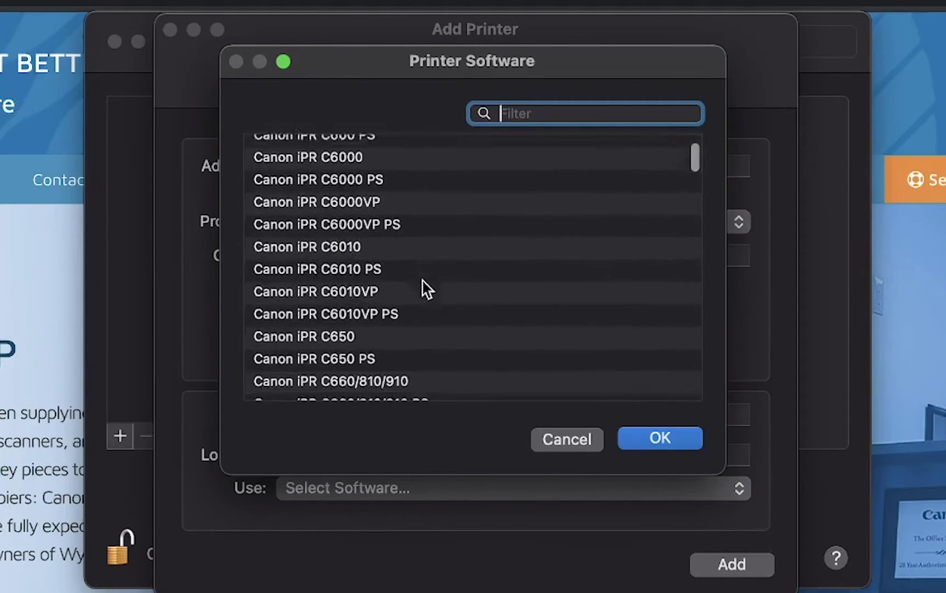
pyautogui.scroll(8, 423, 281)
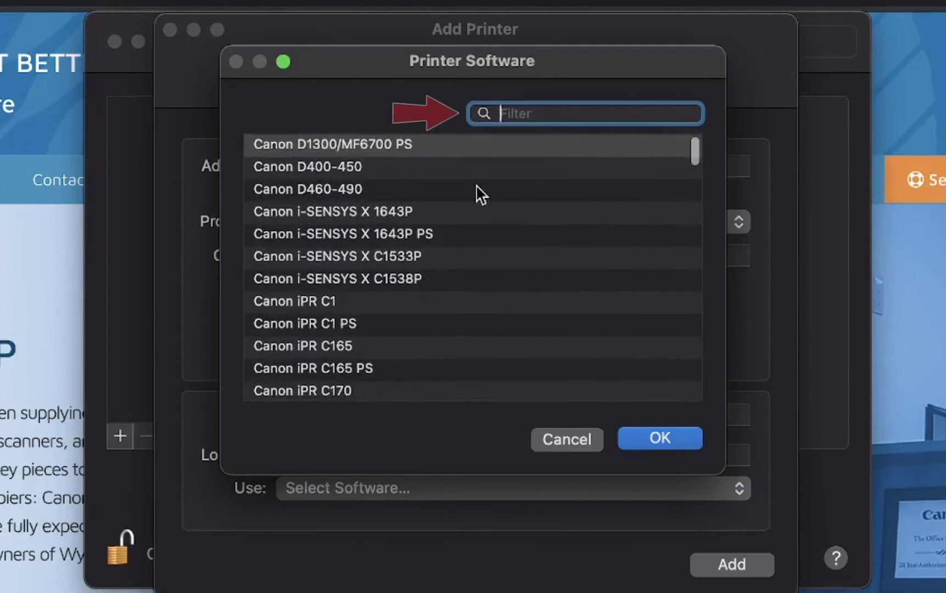
pyautogui.write('c')
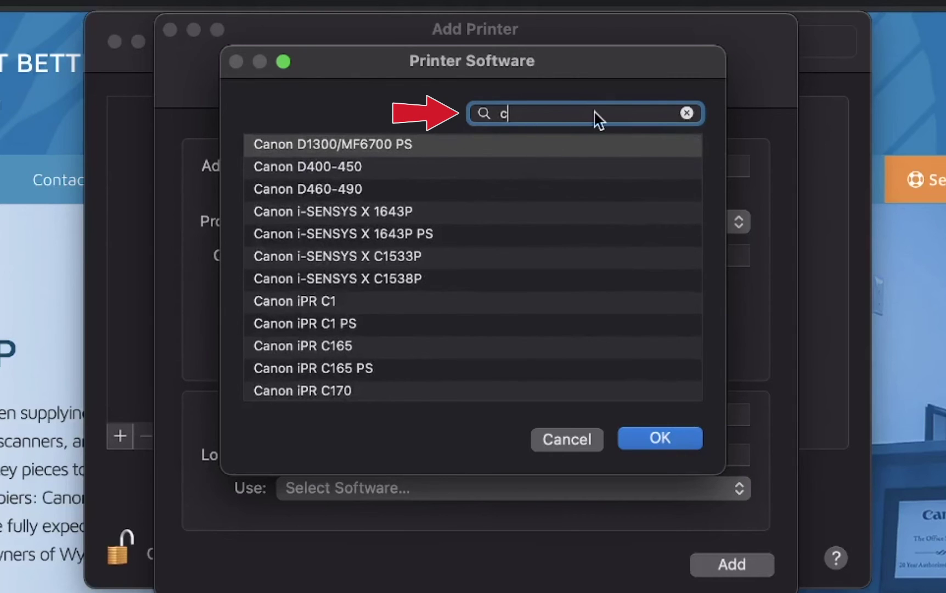
pyautogui.write('250')
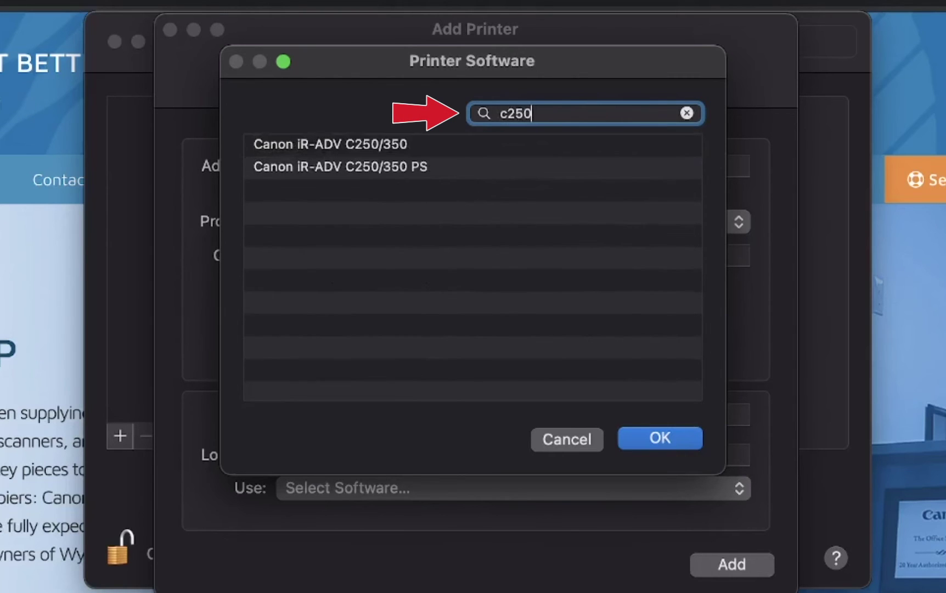
pyautogui.click(448, 144)
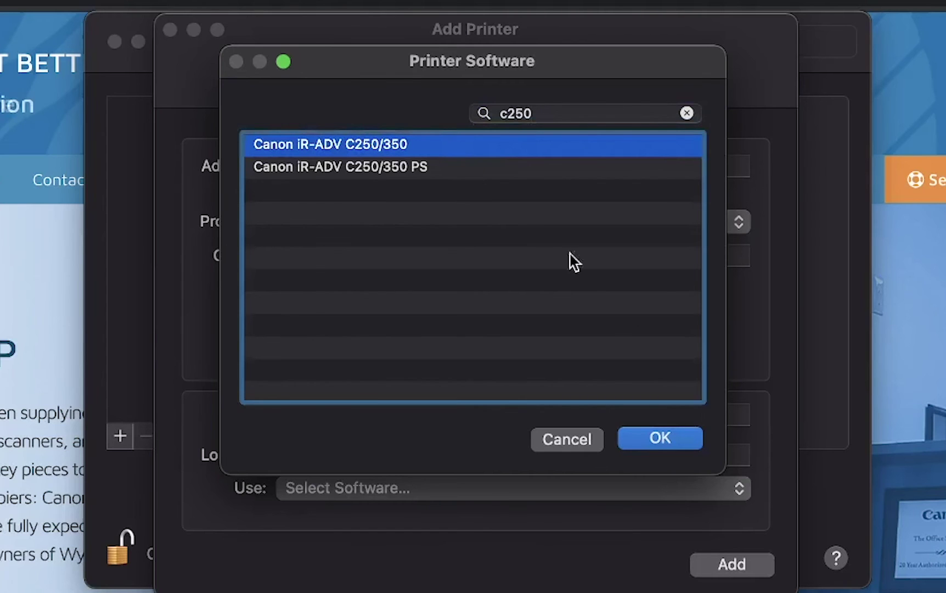
pyautogui.click(671, 435)
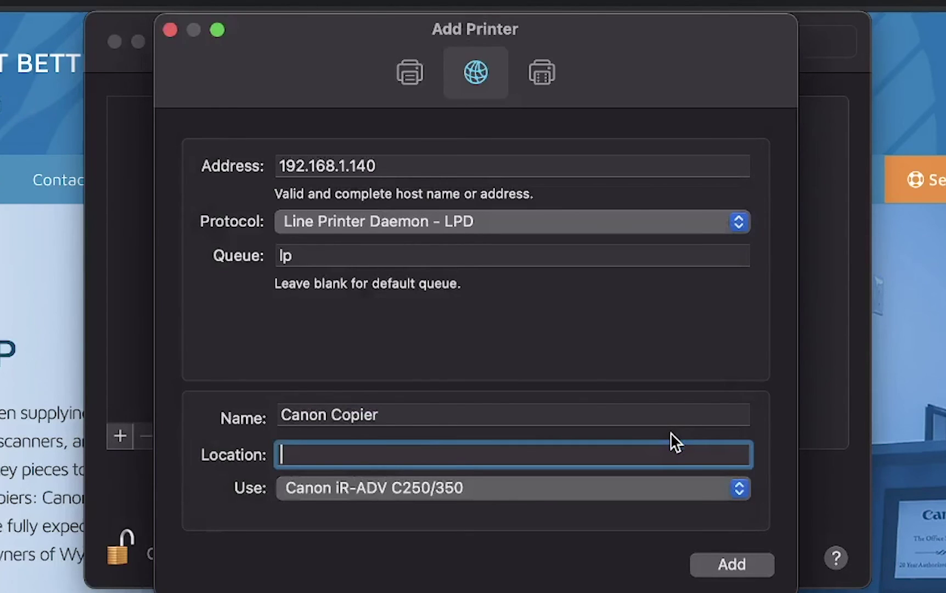
pyautogui.click(761, 570)
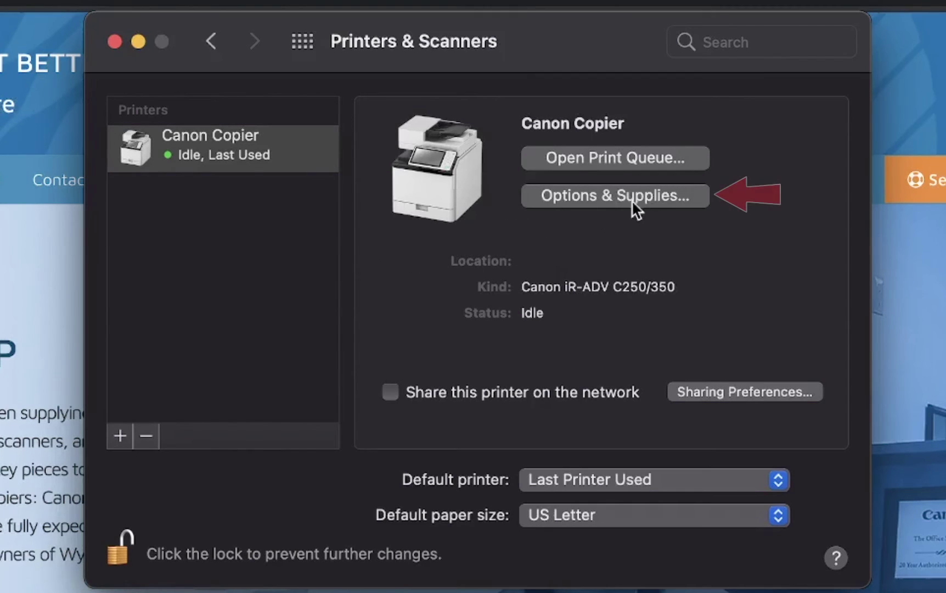
# Set the Canon Copier's paper source to Cassette Feeding Unit AG1 and its output option to Staple Finisher S1, then close the printer settings
pyautogui.click(695, 196)
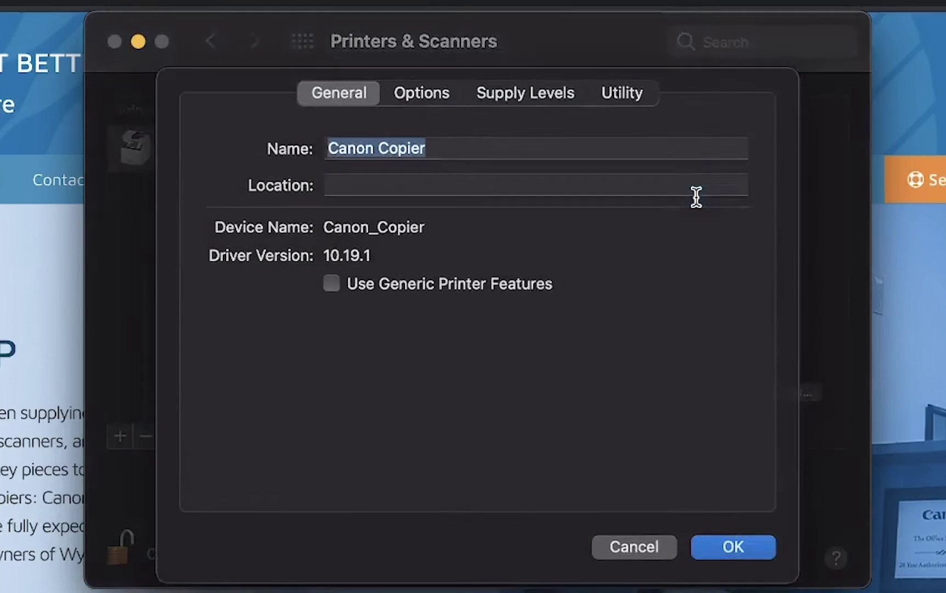
pyautogui.click(456, 100)
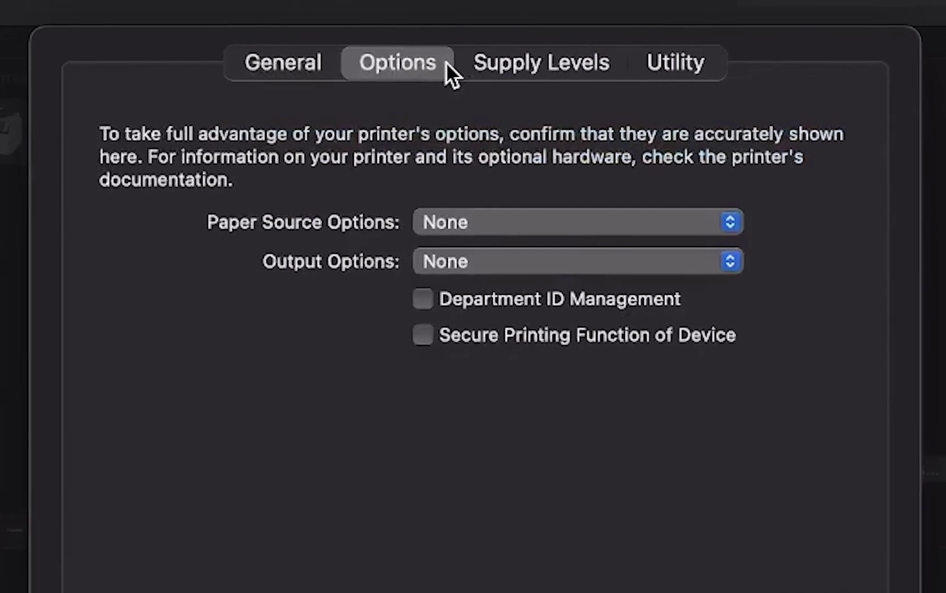
pyautogui.click(768, 225)
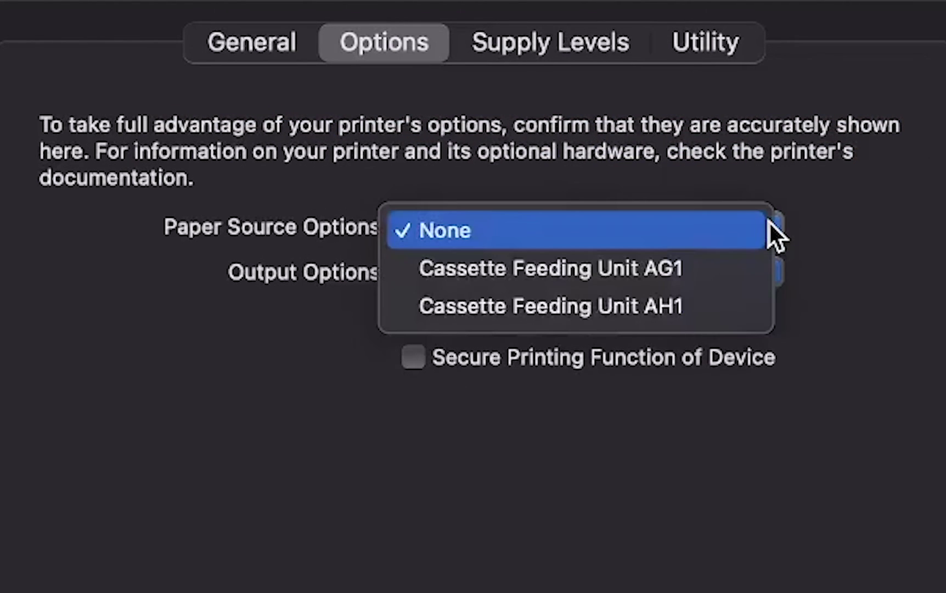
pyautogui.click(729, 258)
pyautogui.click(730, 269)
pyautogui.click(733, 313)
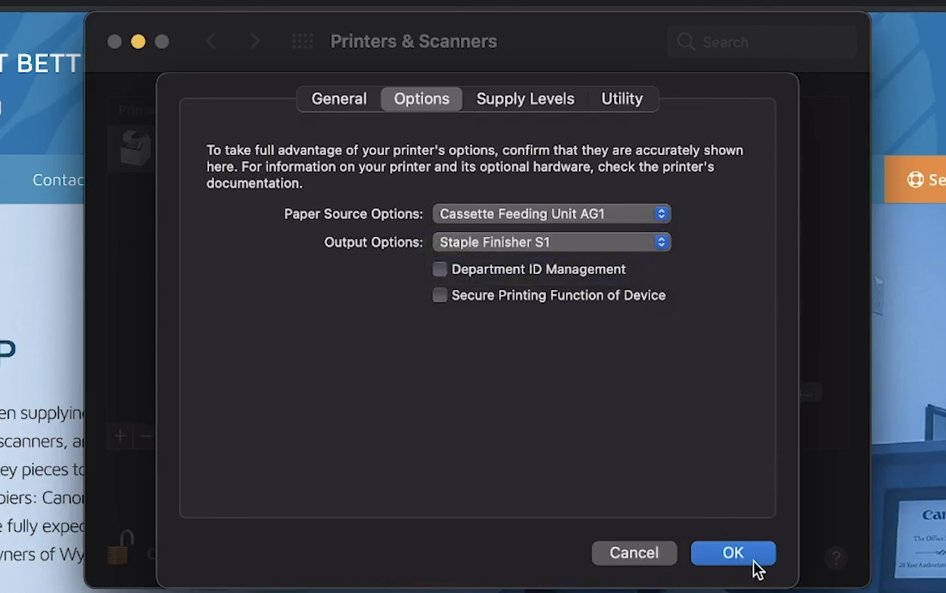
pyautogui.click(762, 550)
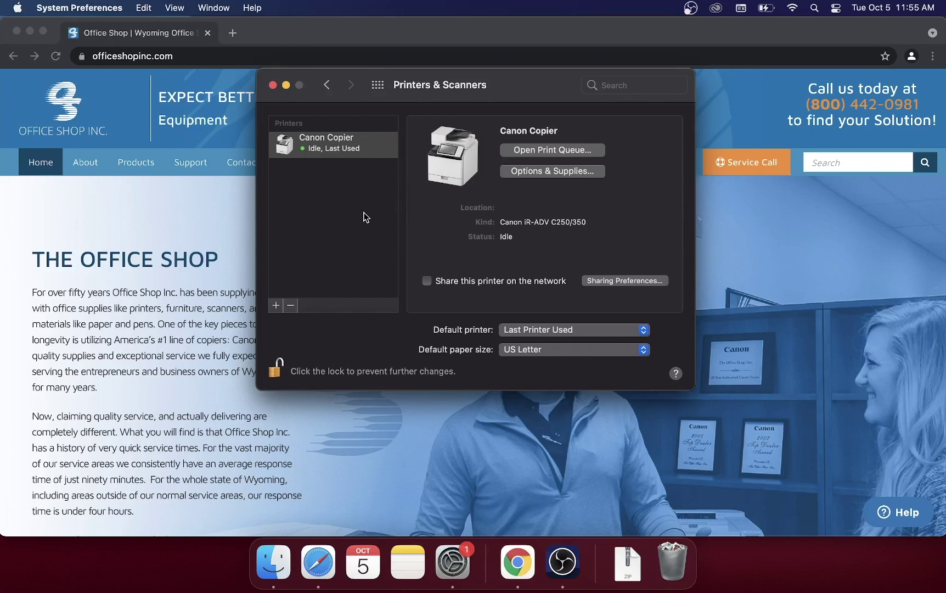
pyautogui.click(272, 85)
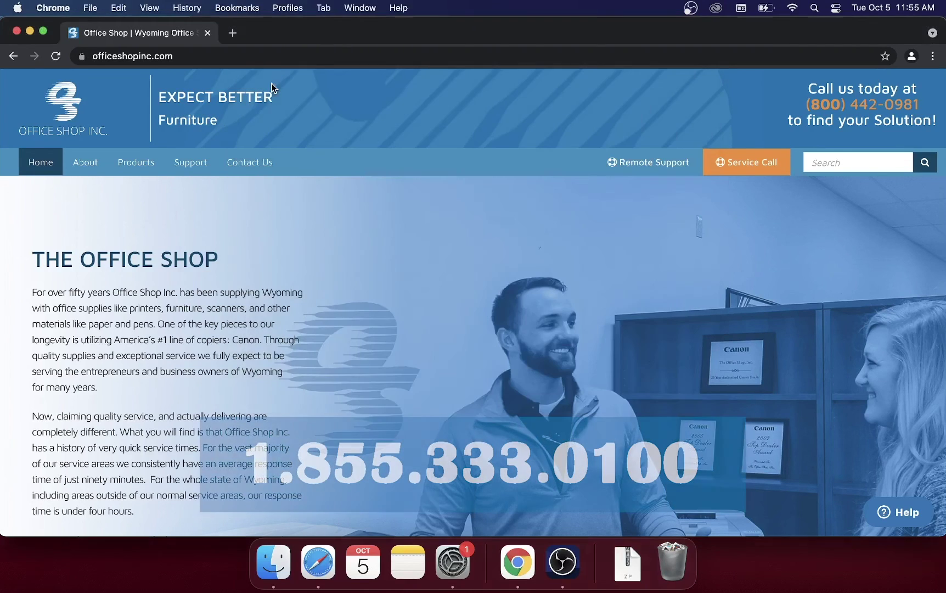